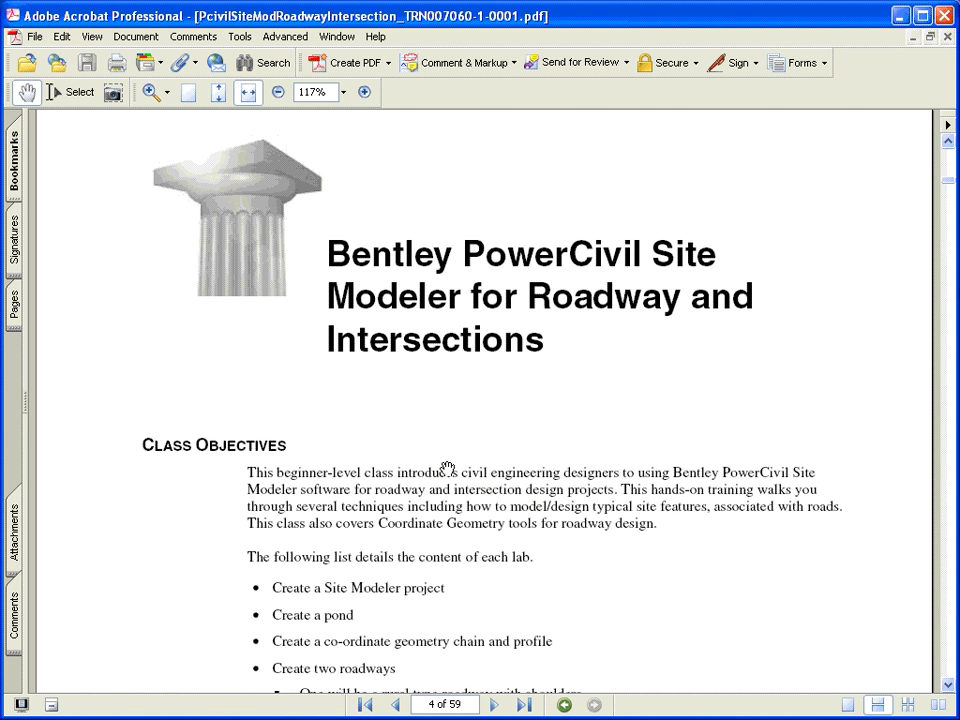
- Scroll the training PDF past the class objectives to page 5, Lab: Create a Site Modeler Project
{"action": "scroll", "coordinate": [452, 456], "scroll_direction": "down", "scroll_amount": 7}
{"action": "scroll", "coordinate": [459, 455], "scroll_direction": "down", "scroll_amount": 7}
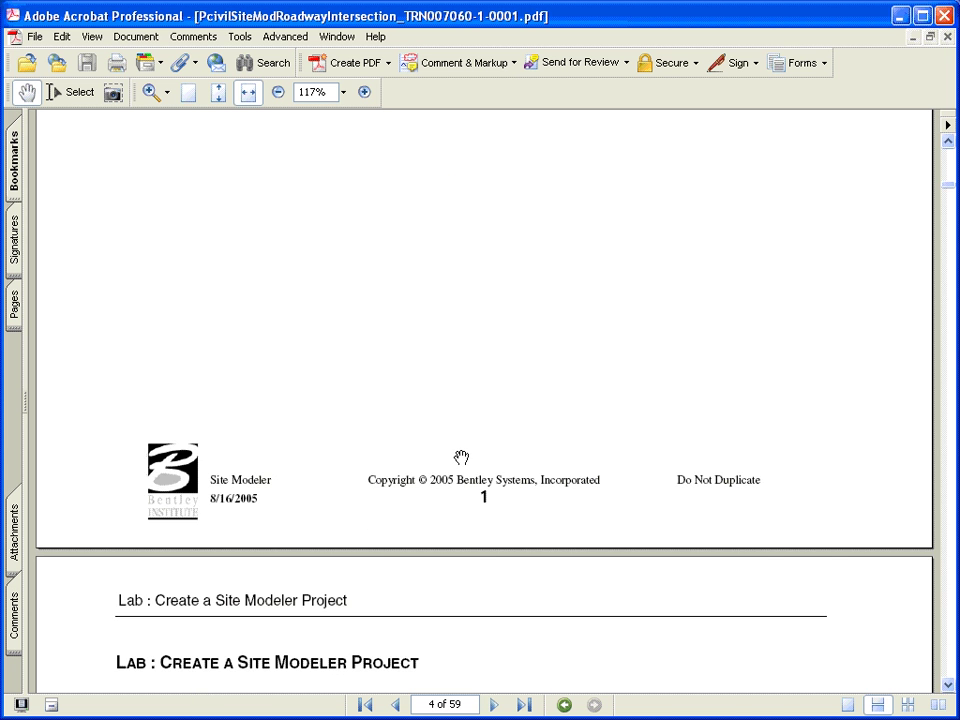
{"action": "scroll", "coordinate": [461, 457], "scroll_direction": "down", "scroll_amount": 10}
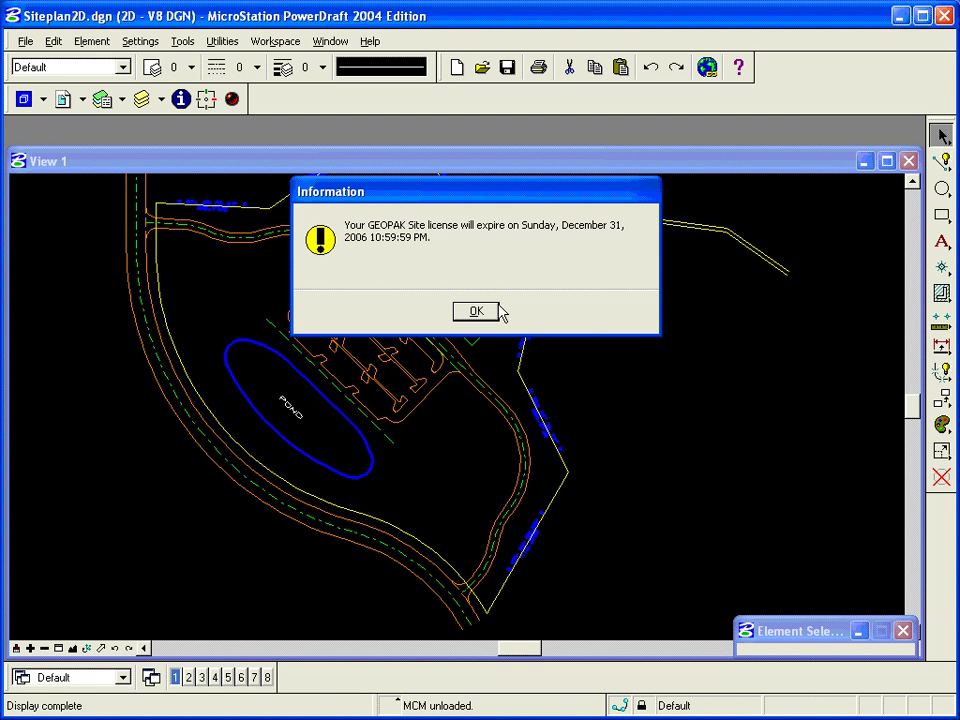
- Dismiss the GEOPAK Site license expiry notice so PowerCivil loads Siteplan2D.dgn
{"action": "left_click", "coordinate": [484, 311]}
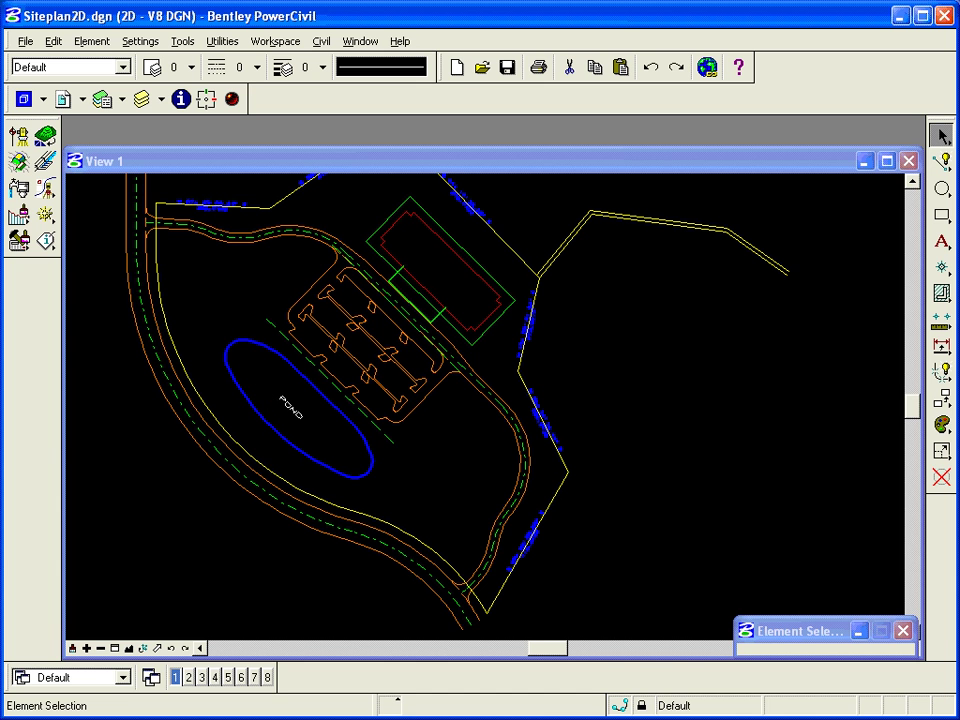
- Switch to ModelObjectElement_Description.ppt and highlight the sentence about objects having side slopes
{"action": "key", "text": "alt+Tab"}
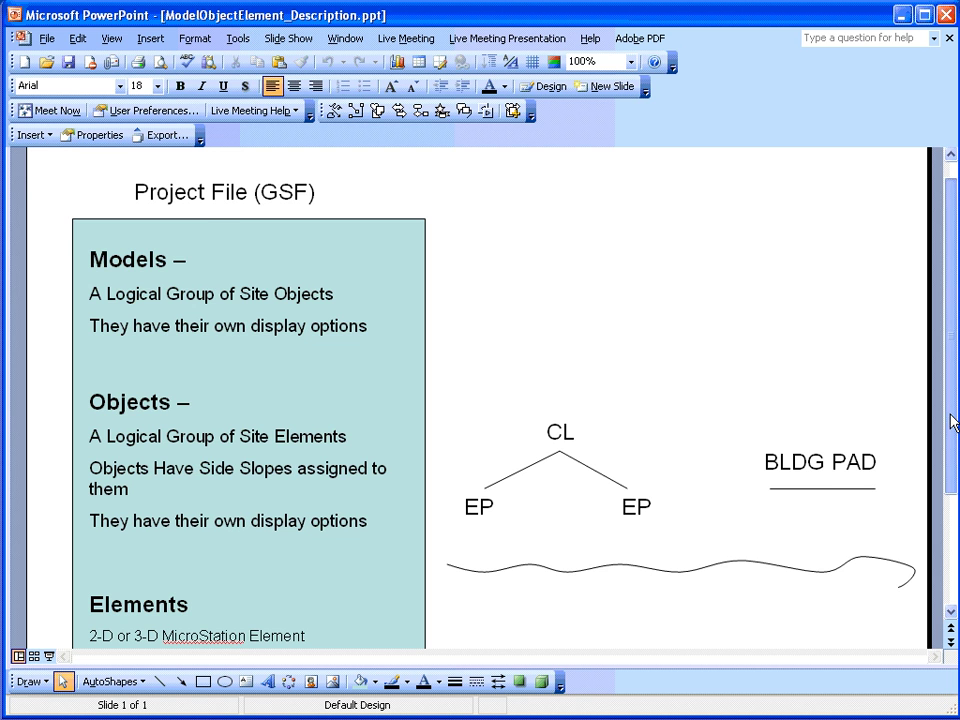
{"action": "scroll", "coordinate": [951, 440], "scroll_direction": "down", "scroll_amount": 2}
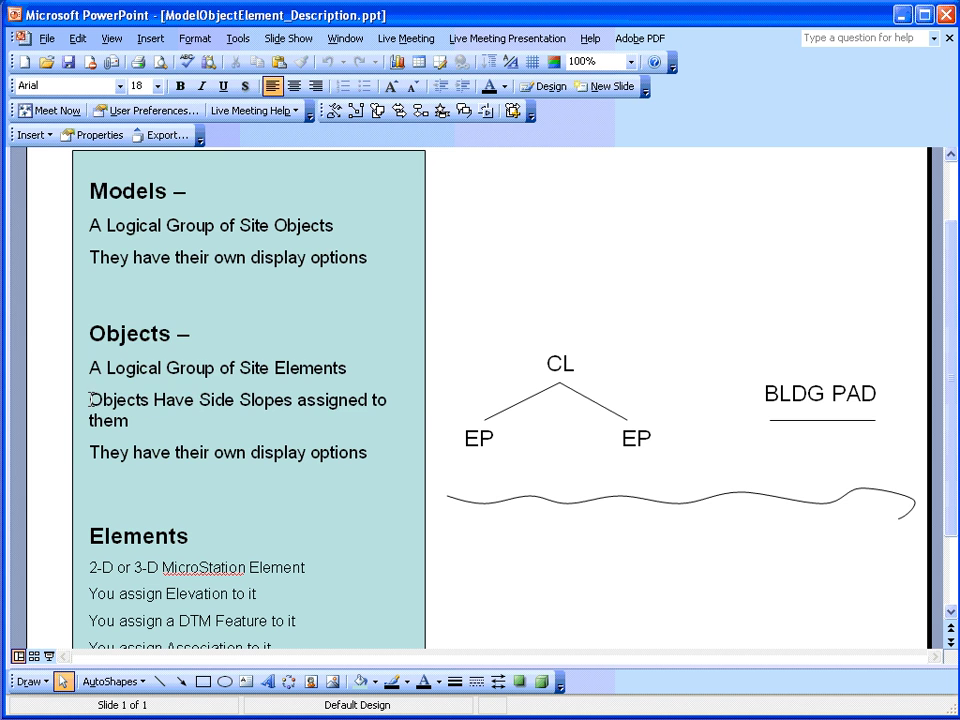
{"action": "left_click_drag", "start_coordinate": [90, 400], "coordinate": [375, 414]}
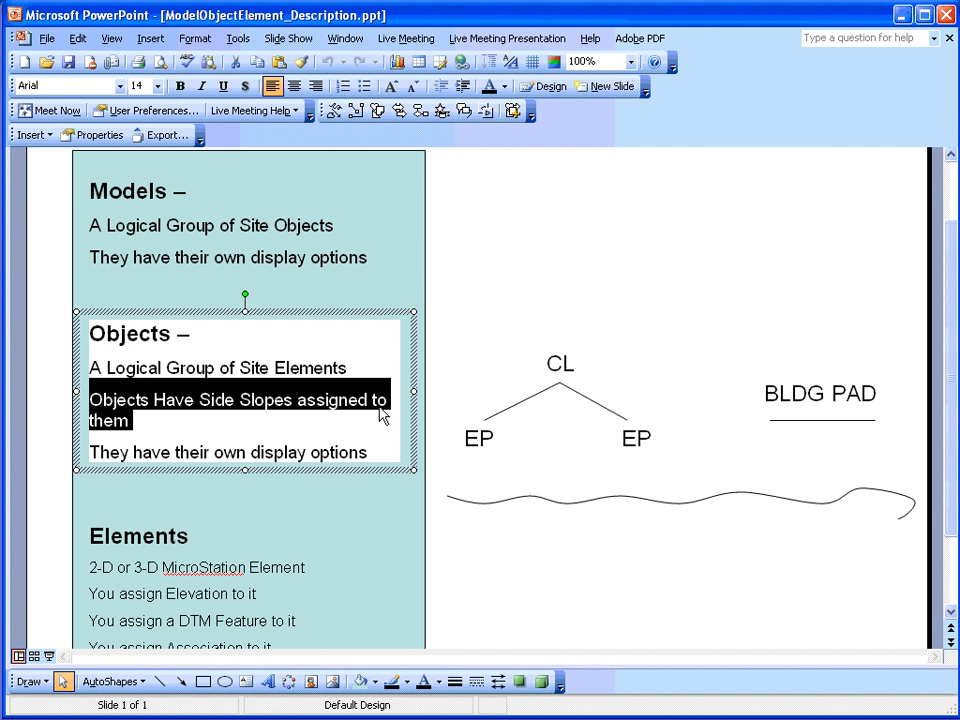
{"action": "left_click", "coordinate": [527, 335]}
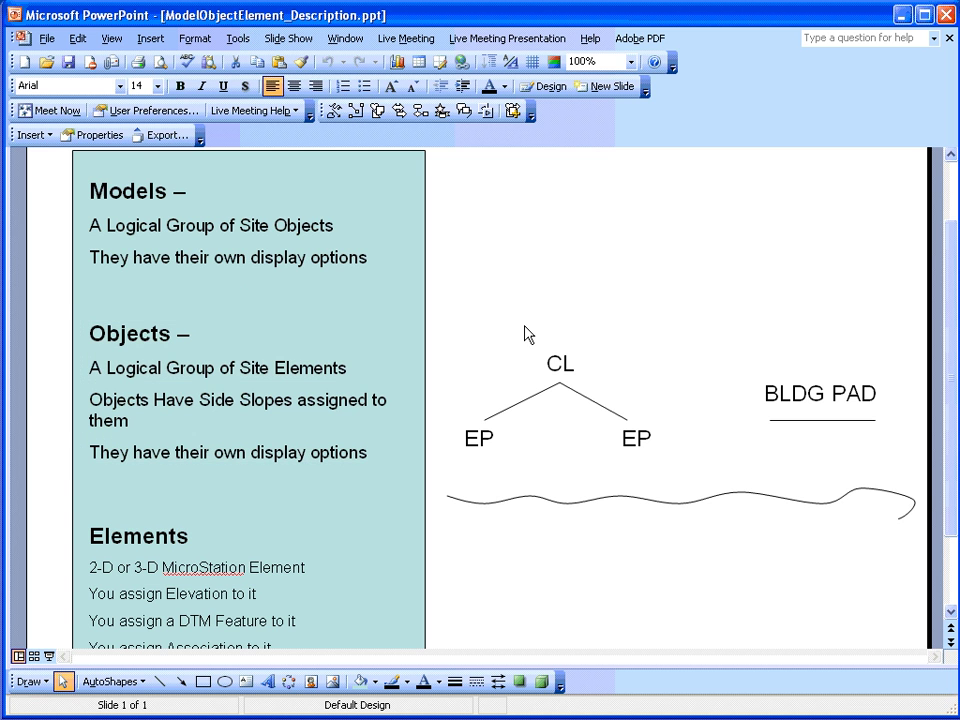
- Nudge the right EP label slightly lower on the cross-section sketch
{"action": "left_click", "coordinate": [162, 682]}
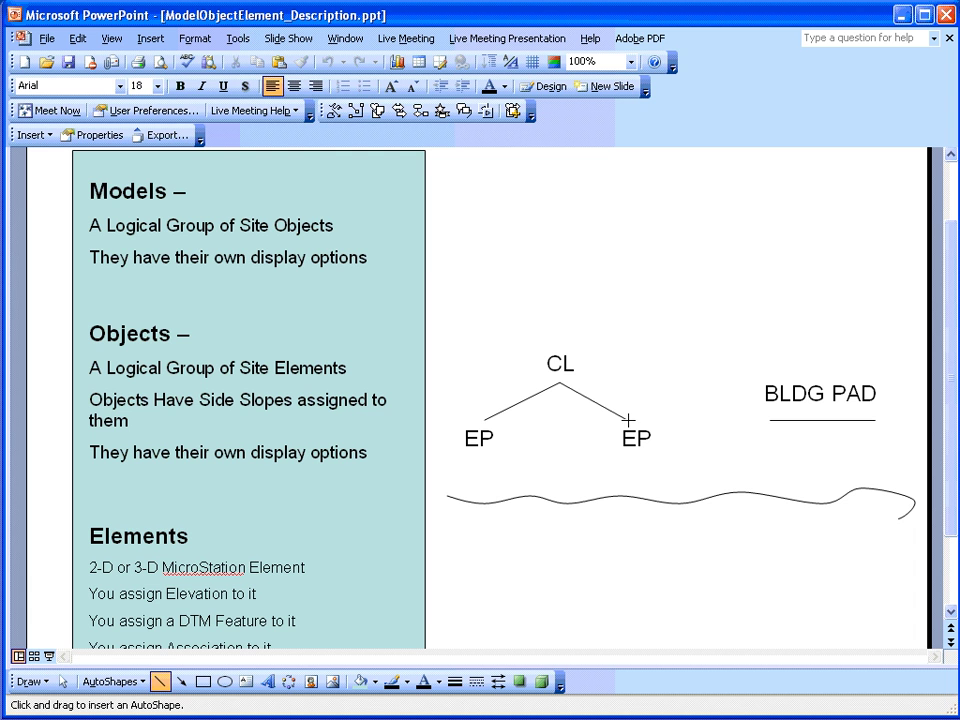
{"action": "key", "text": "Escape"}
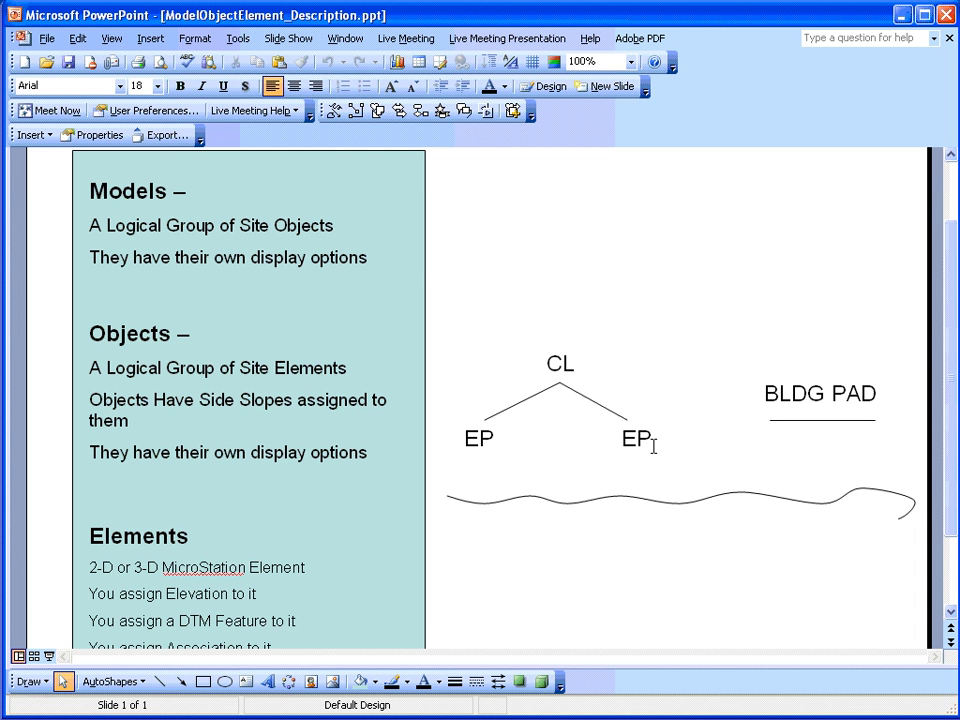
{"action": "left_click", "coordinate": [628, 420]}
{"action": "left_click_drag", "start_coordinate": [631, 423], "coordinate": [631, 431]}
{"action": "left_click", "coordinate": [623, 392]}
- Draw side-slope lines down to the ground from the right EP, left EP and BLDG PAD
{"action": "left_click", "coordinate": [163, 688]}
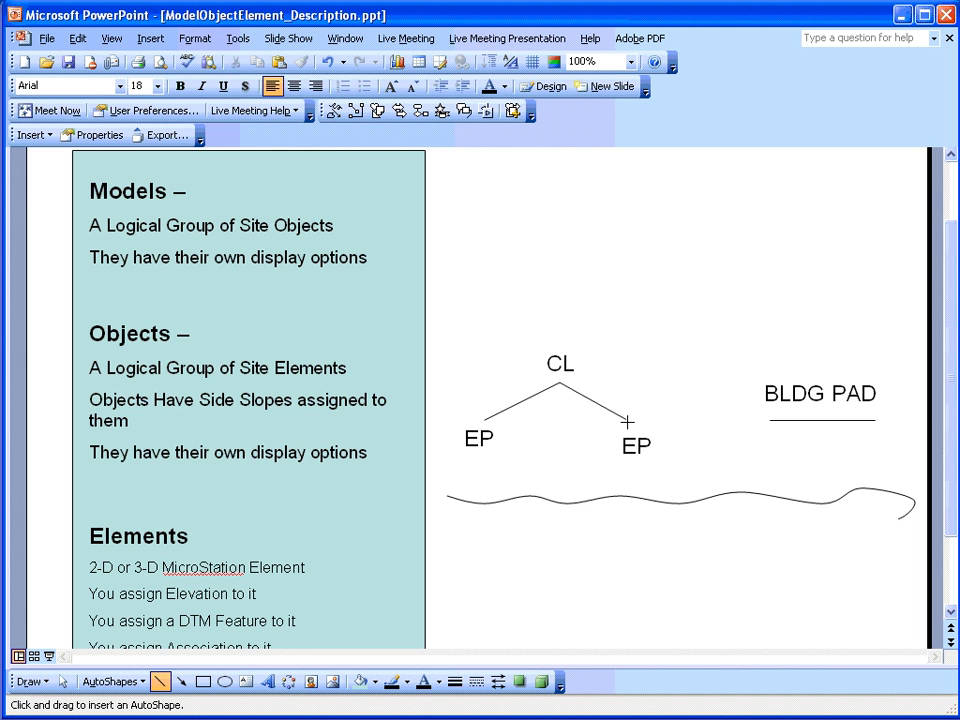
{"action": "mouse_move", "coordinate": [628, 421]}
{"action": "left_mouse_down"}
{"action": "mouse_move", "coordinate": [697, 494]}
{"action": "mouse_move", "coordinate": [666, 495]}
{"action": "mouse_move", "coordinate": [681, 496]}
{"action": "mouse_move", "coordinate": [679, 510]}
{"action": "left_mouse_up"}
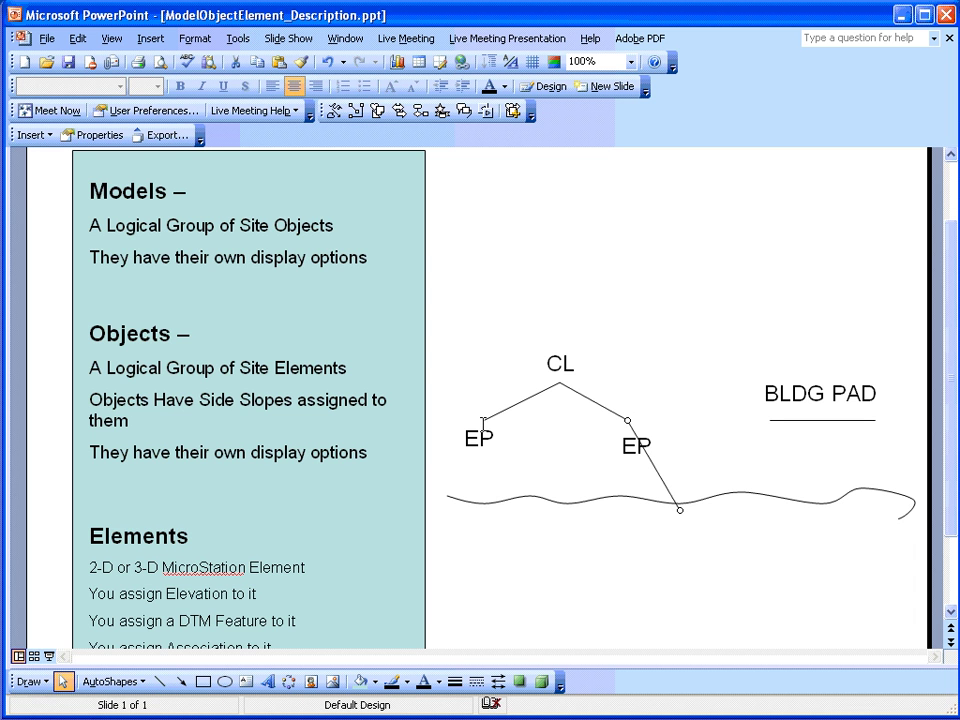
{"action": "left_click", "coordinate": [160, 681]}
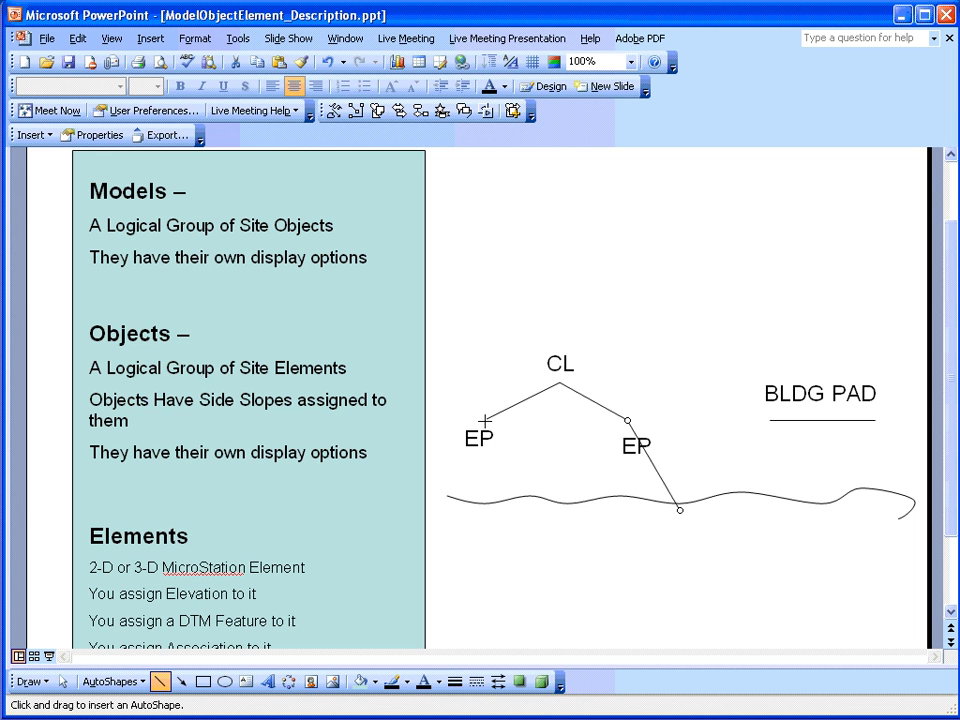
{"action": "left_click_drag", "start_coordinate": [486, 420], "coordinate": [462, 501]}
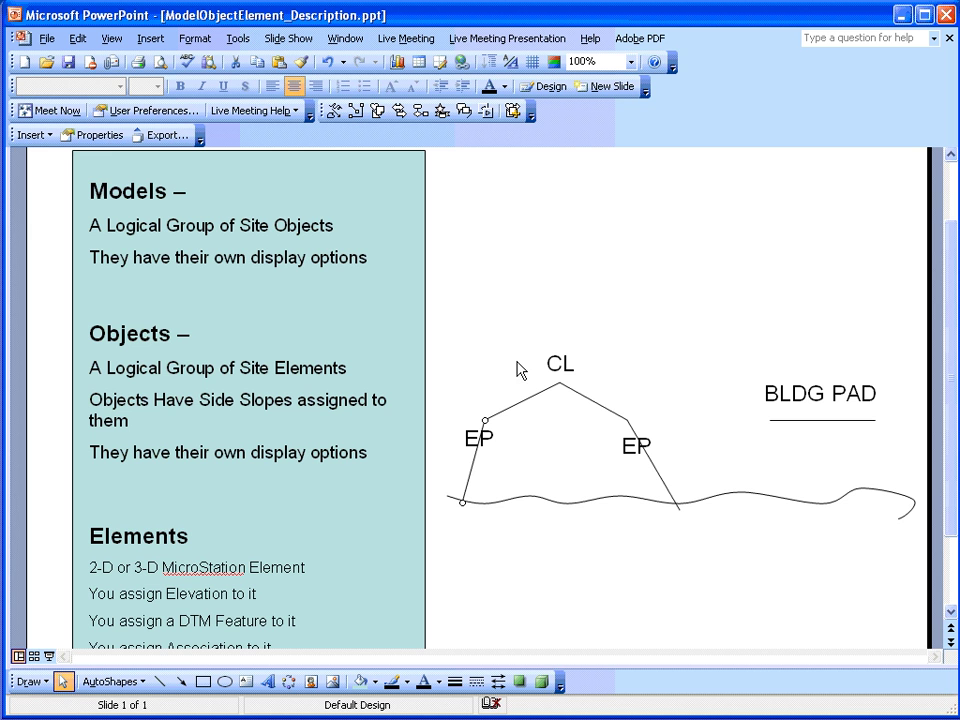
{"action": "left_click", "coordinate": [161, 682]}
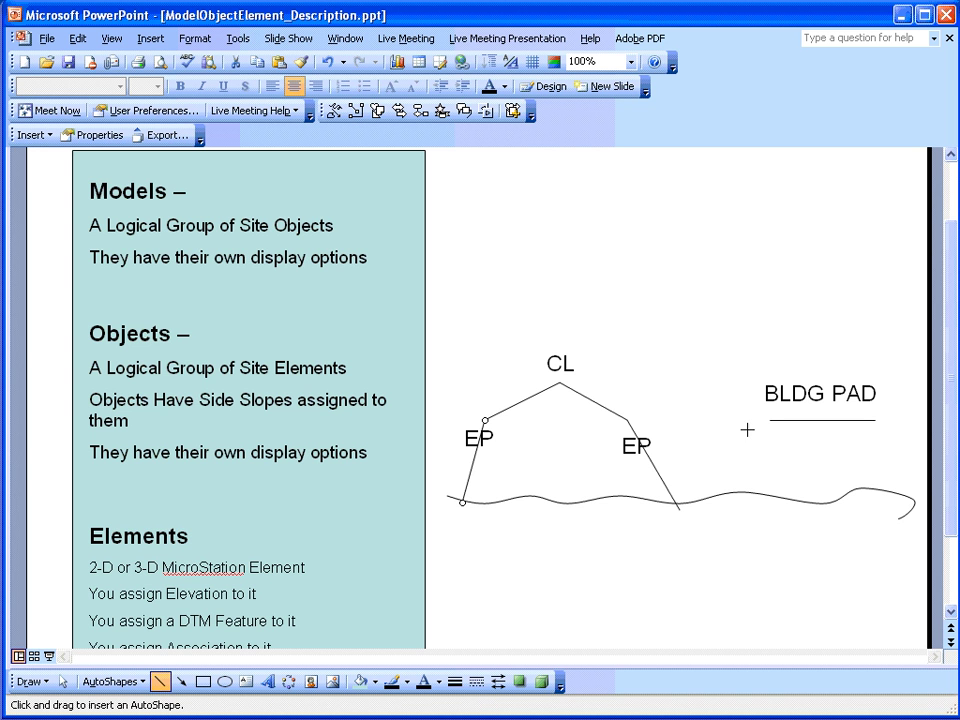
{"action": "left_click_drag", "start_coordinate": [770, 421], "coordinate": [672, 502]}
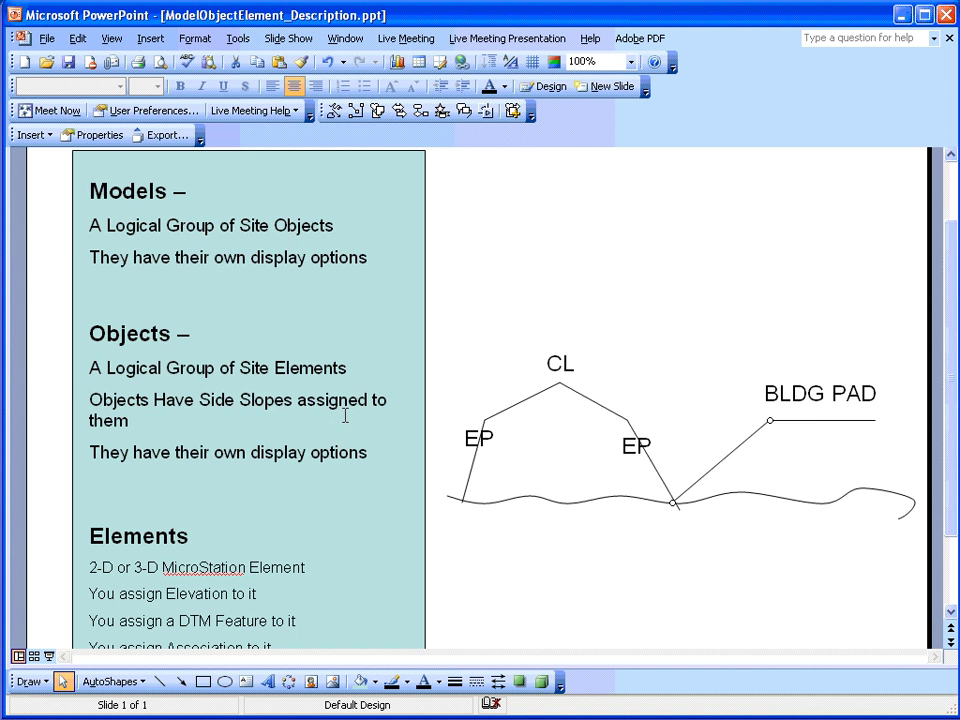
{"action": "scroll", "coordinate": [317, 440], "scroll_direction": "down", "scroll_amount": 2}
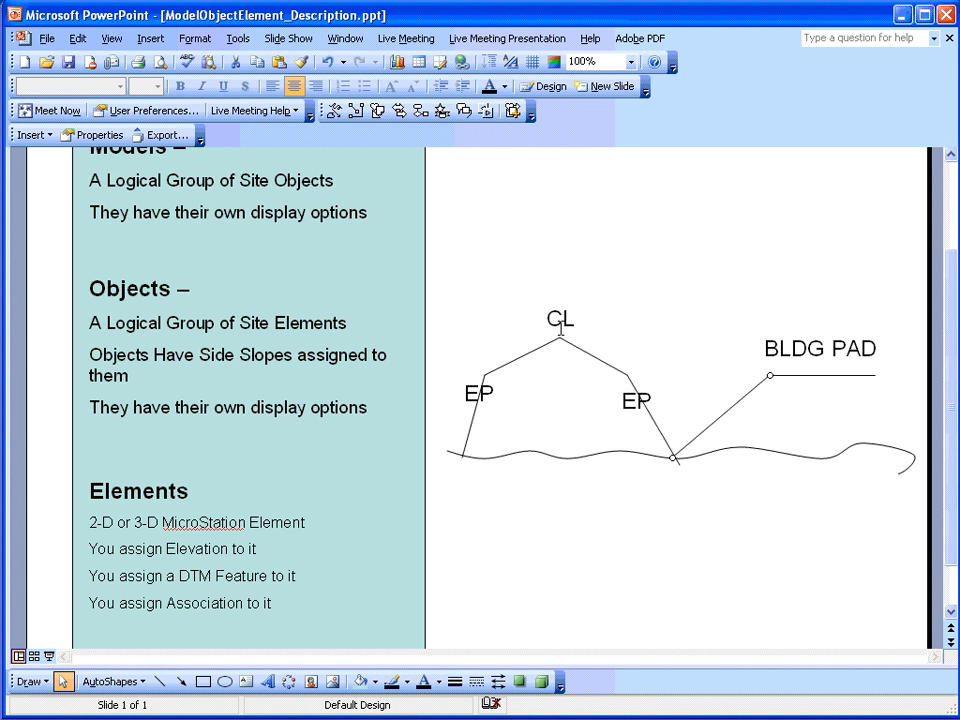
- Lift both CL crown lines higher above the side slopes
{"action": "left_click", "coordinate": [519, 358]}
{"action": "left_click", "coordinate": [597, 362], "text": "shift"}
{"action": "mouse_move", "coordinate": [560, 338]}
{"action": "left_mouse_down"}
{"action": "mouse_move", "coordinate": [561, 306]}
{"action": "mouse_move", "coordinate": [560, 338]}
{"action": "left_mouse_up"}
{"action": "left_click_drag", "start_coordinate": [540, 345], "coordinate": [538, 274]}
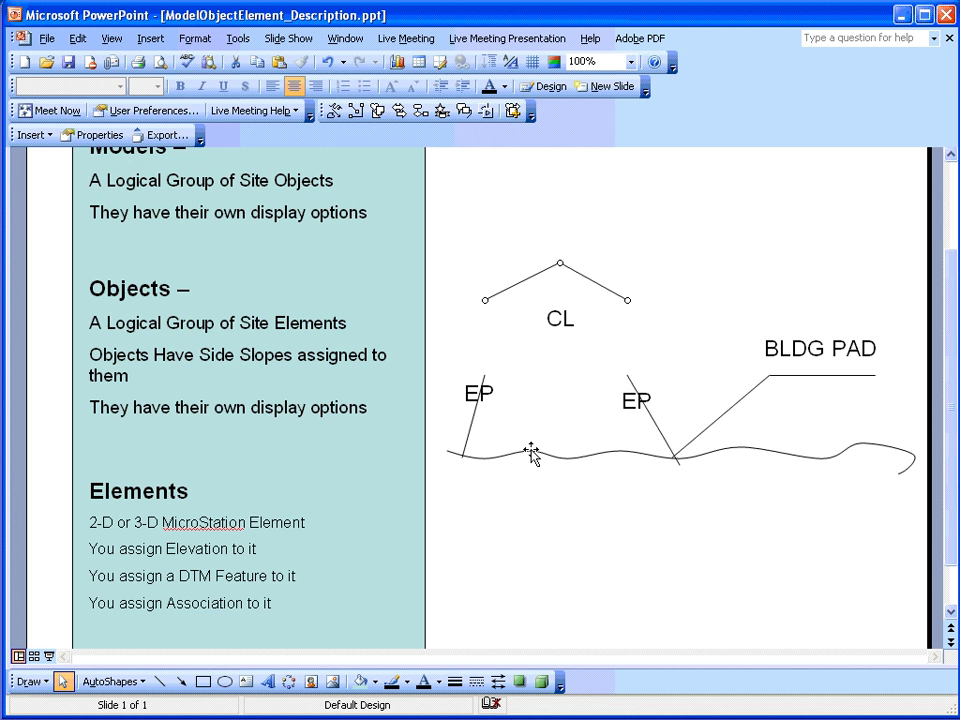
- Extend the tops of the left and right EP slope lines up to the crown
{"action": "left_click", "coordinate": [477, 414]}
{"action": "left_click_drag", "start_coordinate": [485, 376], "coordinate": [485, 300]}
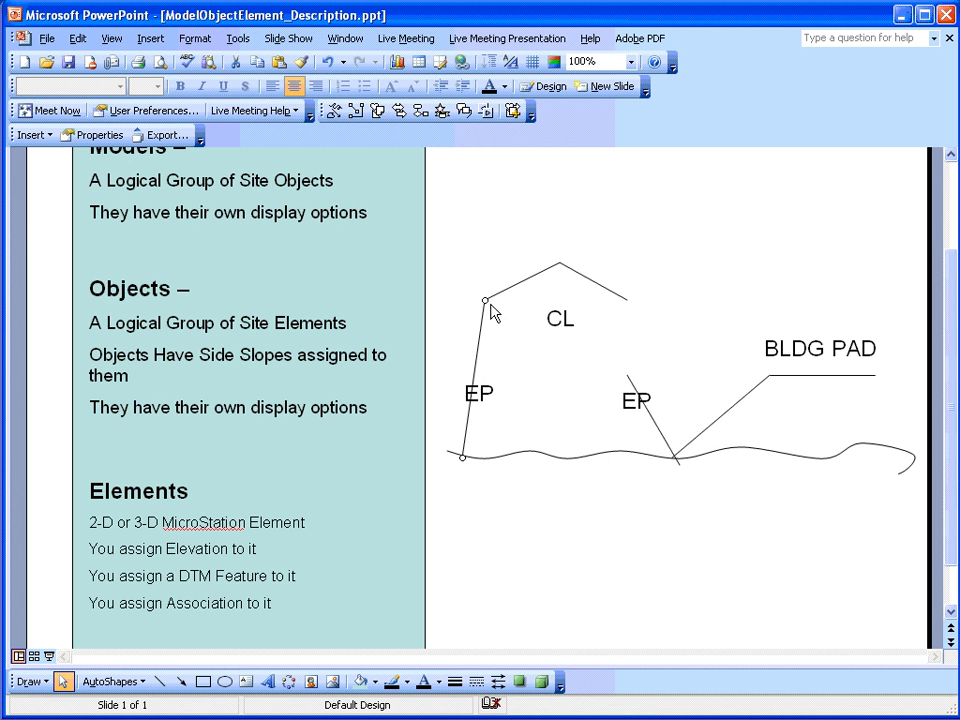
{"action": "left_click", "coordinate": [631, 383]}
{"action": "left_click_drag", "start_coordinate": [628, 375], "coordinate": [626, 300]}
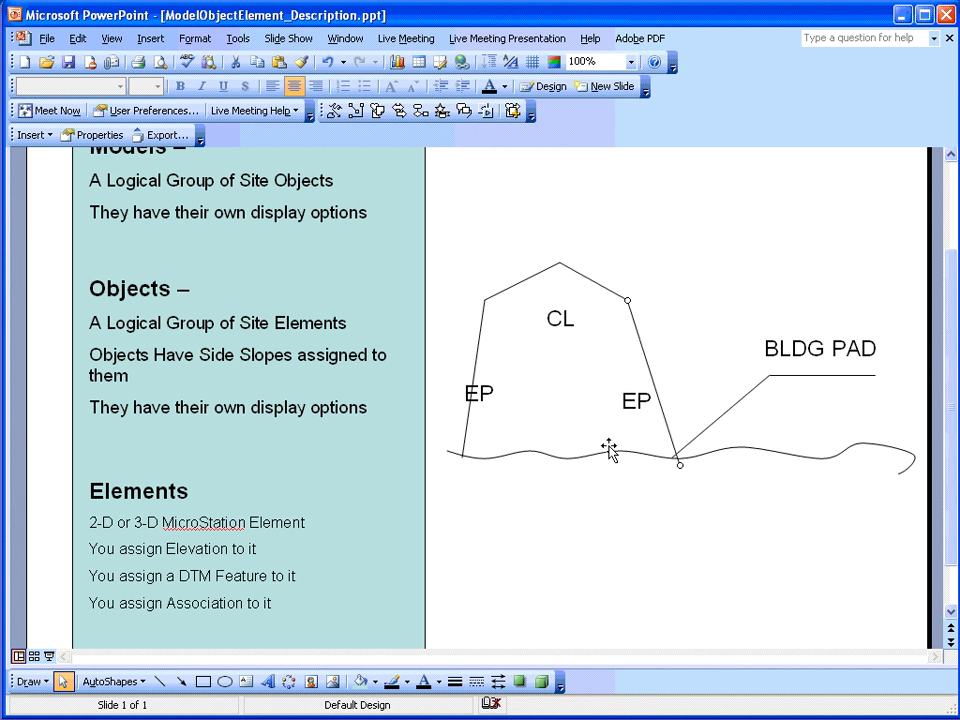
- Spread the feet of both EP slopes further outward along the ground line
{"action": "left_click", "coordinate": [464, 452]}
{"action": "left_click_drag", "start_coordinate": [462, 457], "coordinate": [440, 449]}
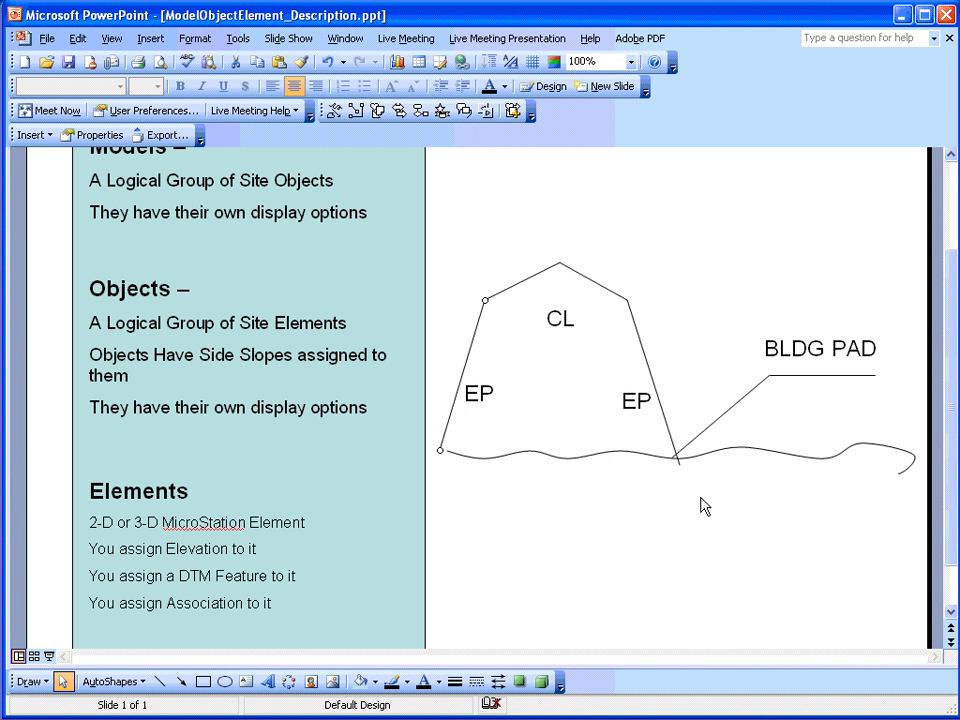
{"action": "left_click", "coordinate": [677, 458]}
{"action": "left_click_drag", "start_coordinate": [677, 461], "coordinate": [710, 458]}
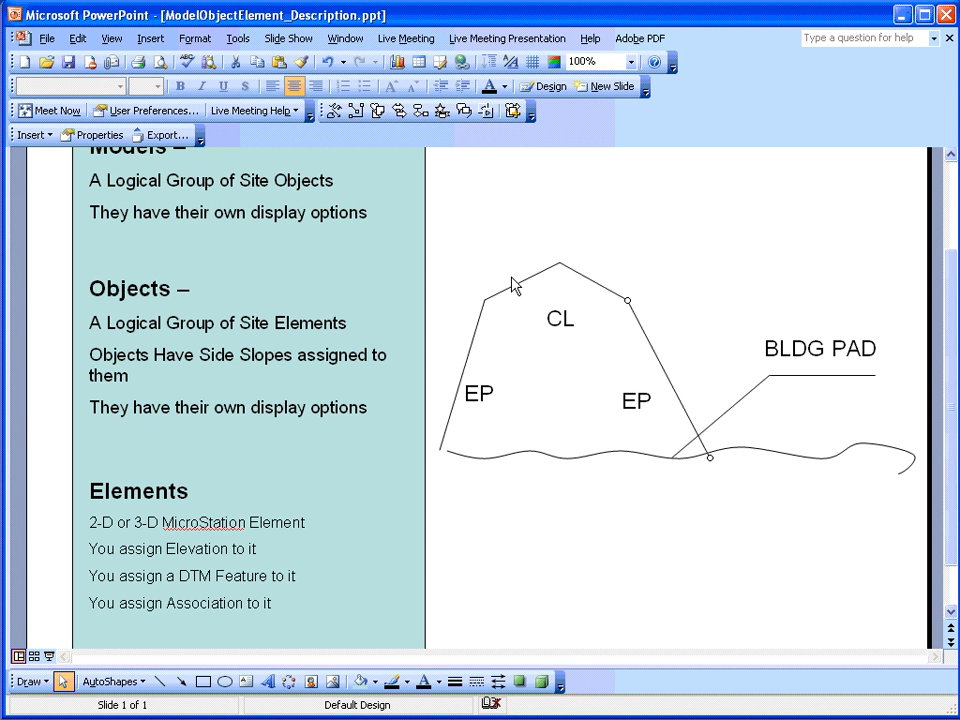
{"action": "scroll", "coordinate": [329, 297], "scroll_direction": "up", "scroll_amount": 3}
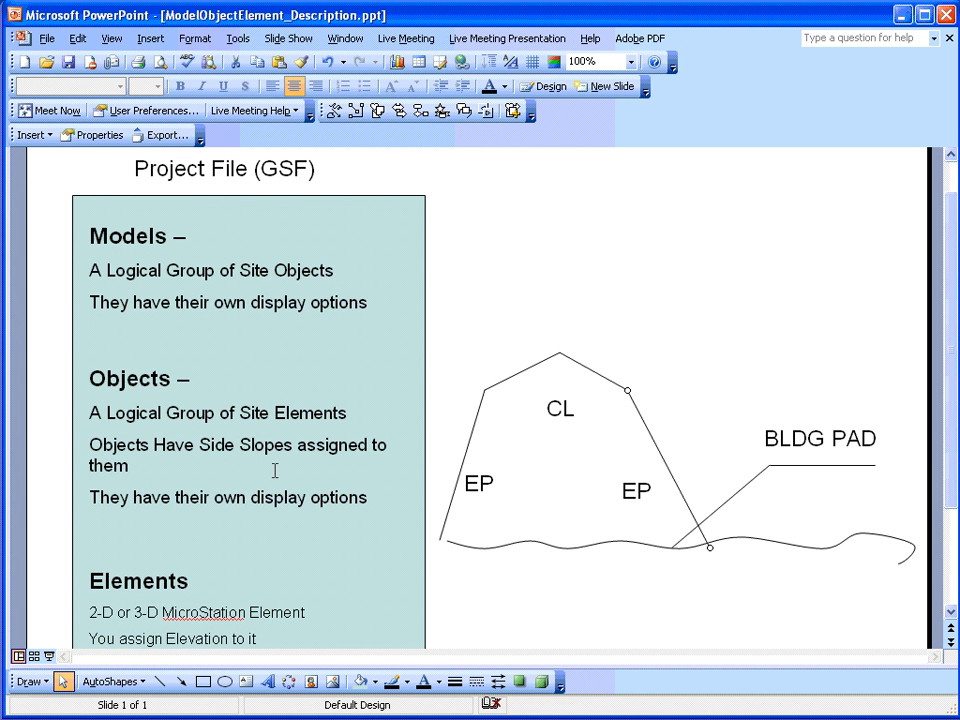
- Return to Adobe Acrobat on the lab PDF's Create a Site Modeler Project page (5 of 59)
{"action": "key", "text": "alt+Tab"}
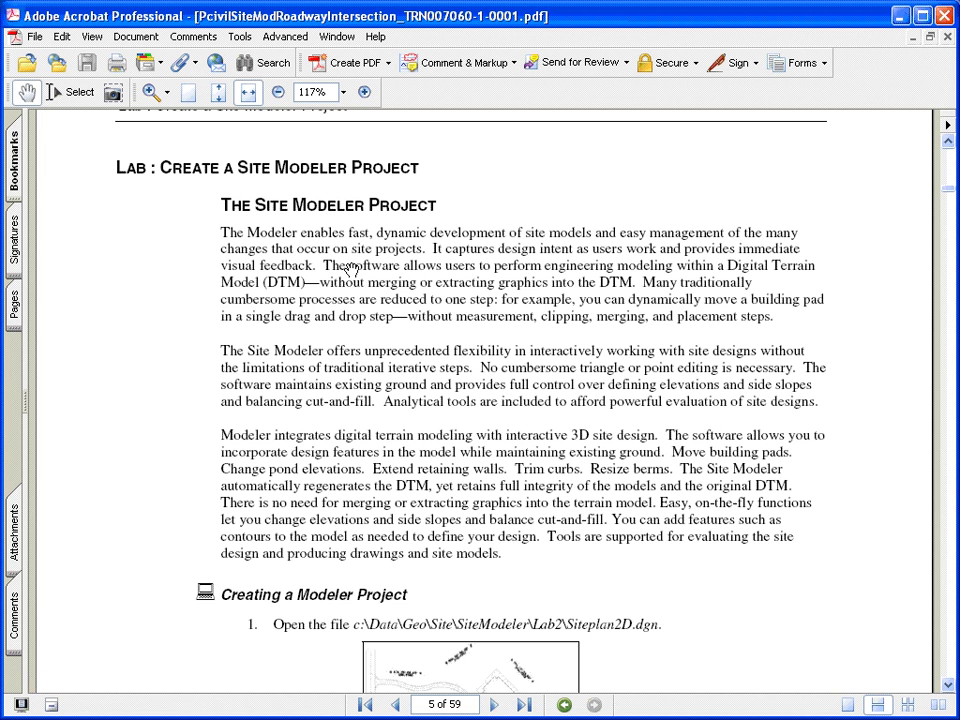